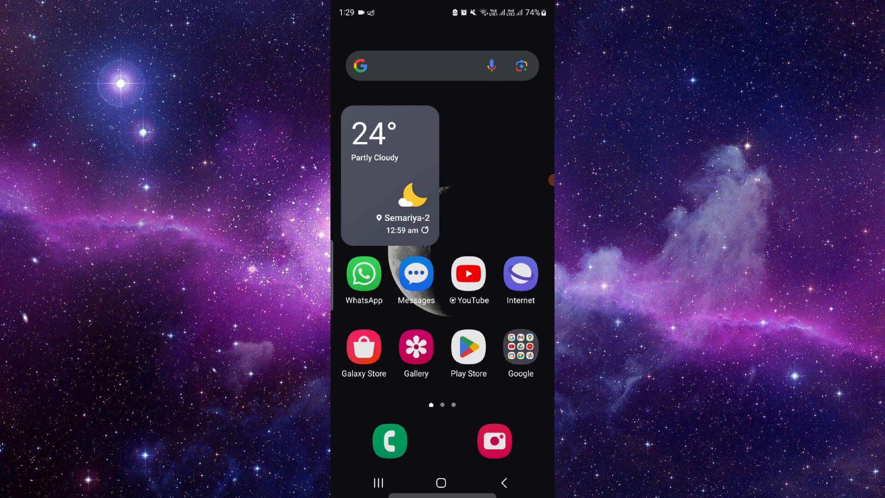
Launch WhatsApp and open the Example channel from the Updates tab.
left_click(364, 274)
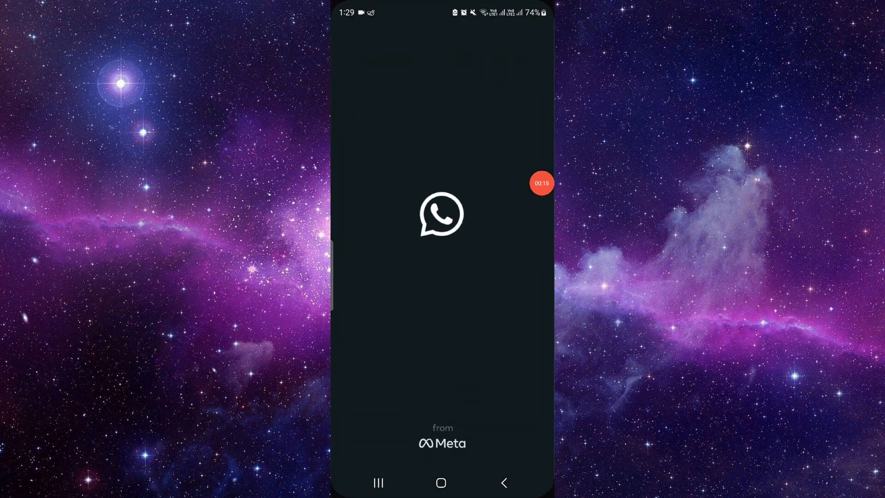
left_click(451, 68)
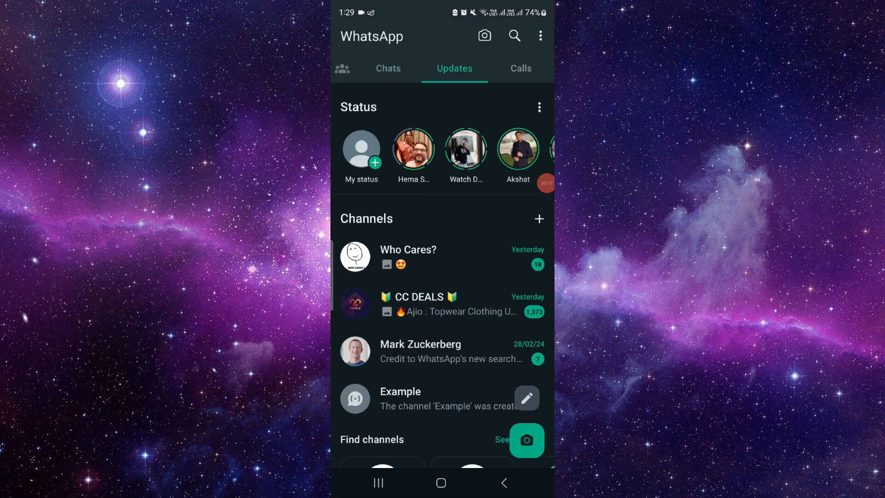
scroll(443, 311, "down", 1)
left_click(416, 316)
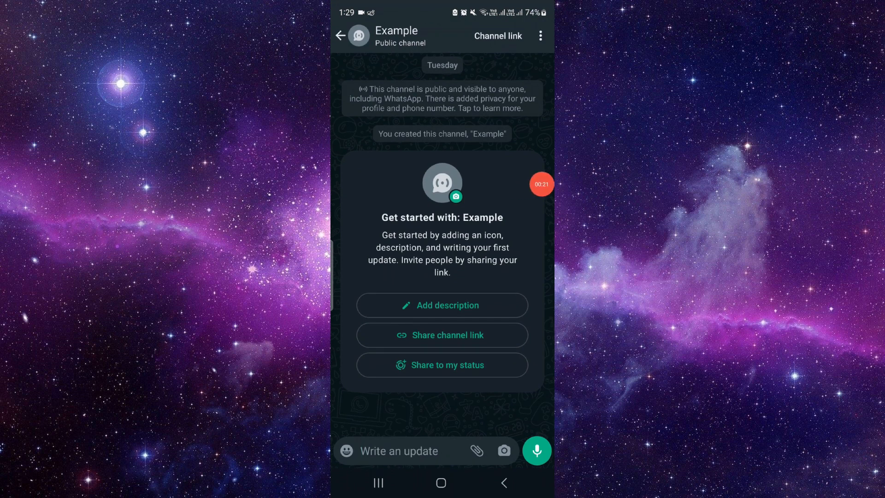
Send the Example channel invite link to your own 'Message yourself' chat.
left_click(498, 35)
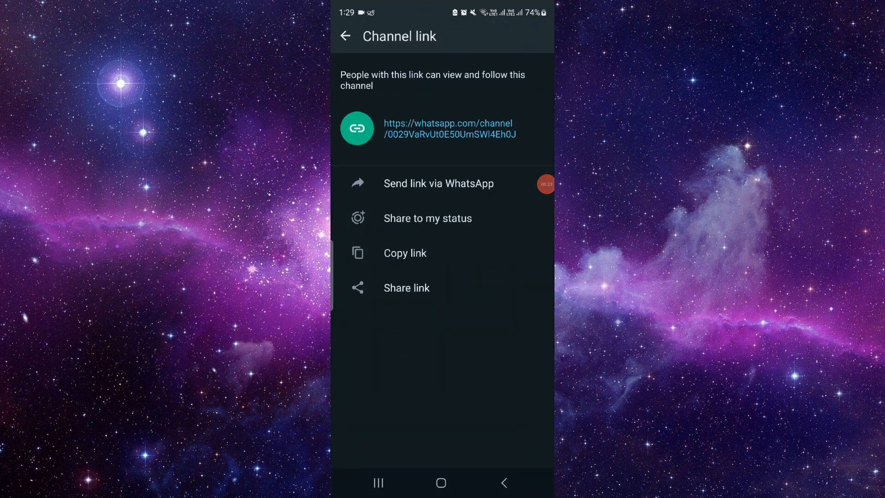
left_click_drag(547, 184, 513, 184)
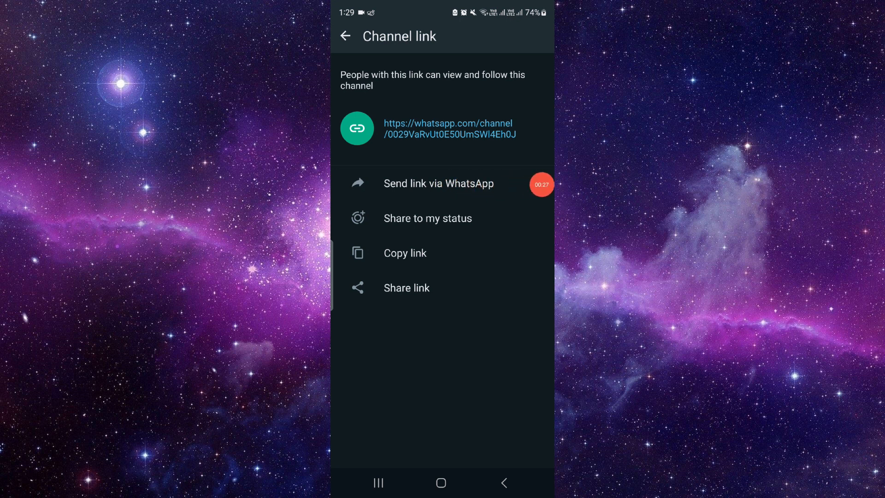
left_click(438, 183)
left_click(415, 146)
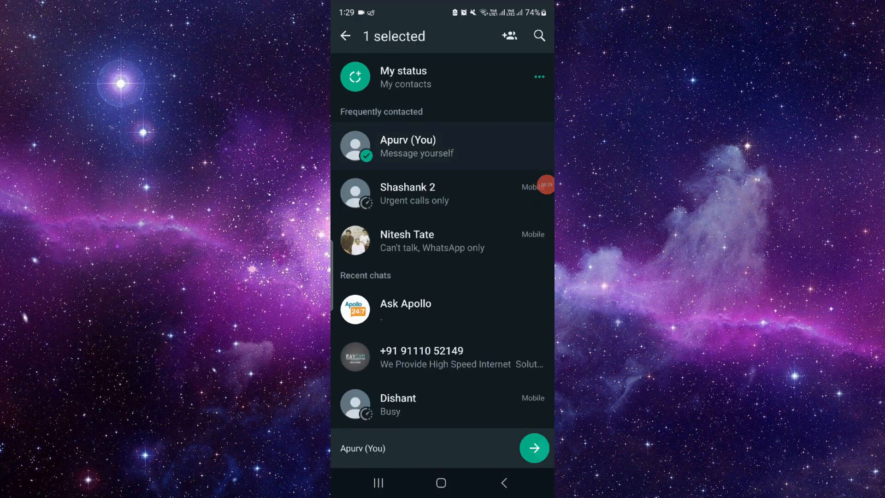
left_click(534, 449)
Copy the invite link from the sent message, then delete that message.
left_click(537, 451)
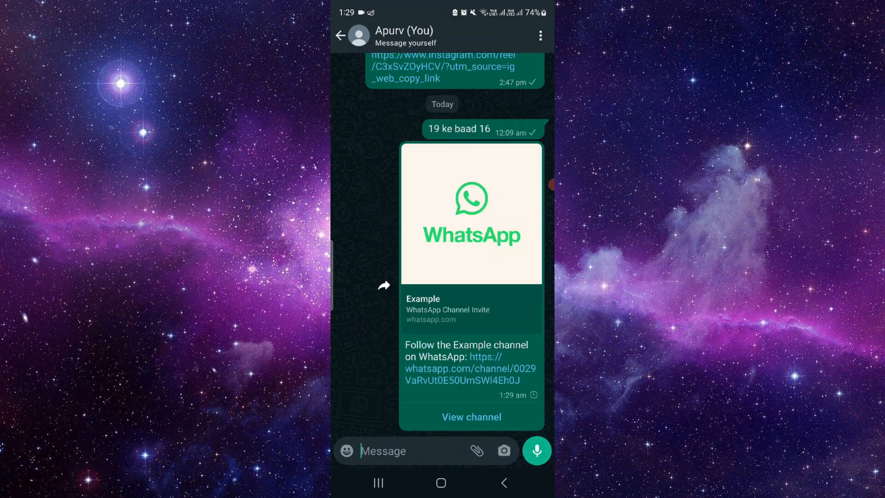
left_click(470, 368)
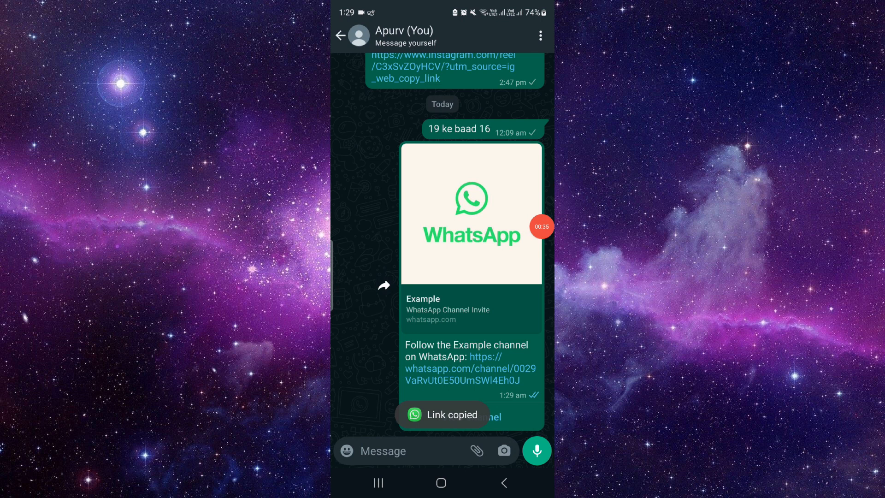
left_click(472, 222)
left_click(484, 36)
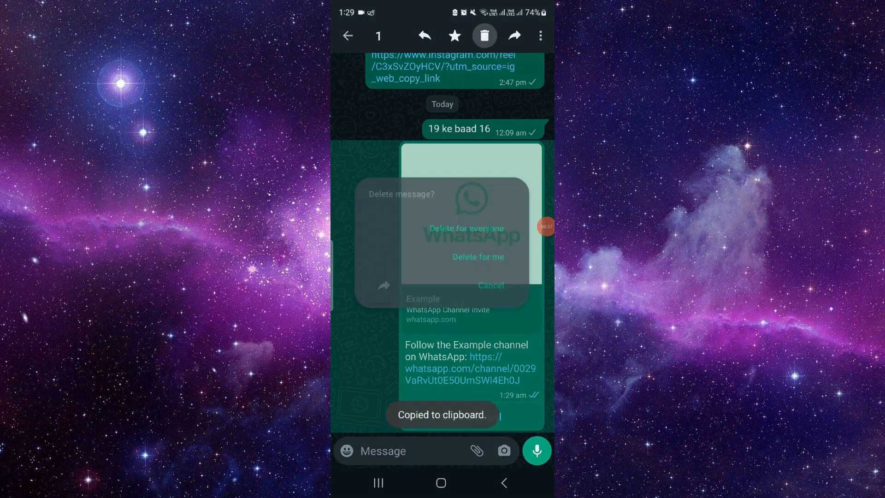
left_click(484, 256)
Return to the Updates tab and reopen the Example channel.
left_click(505, 483)
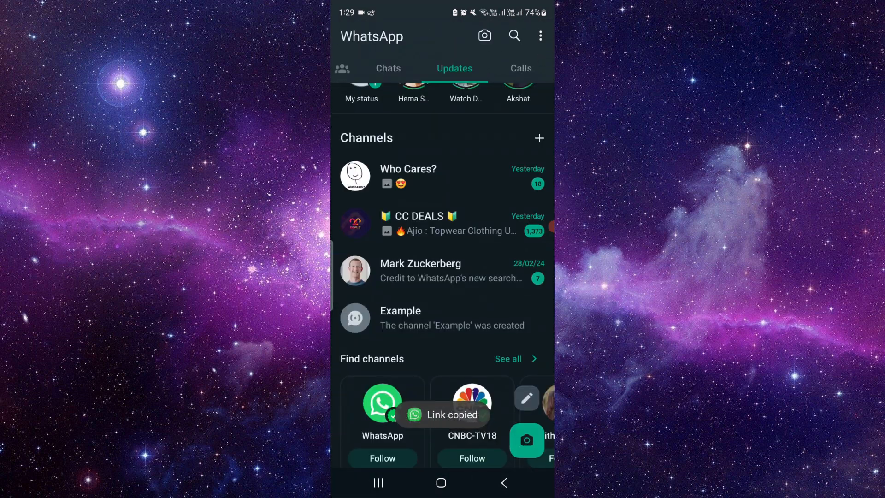
left_click(443, 318)
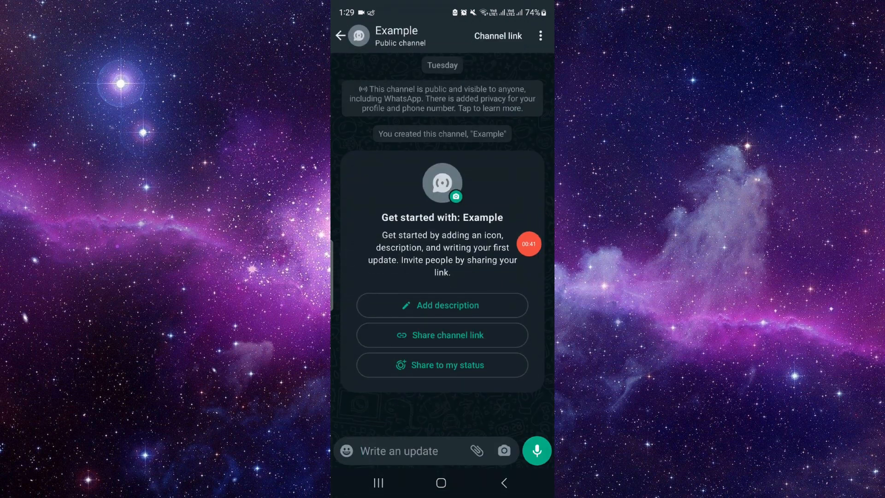